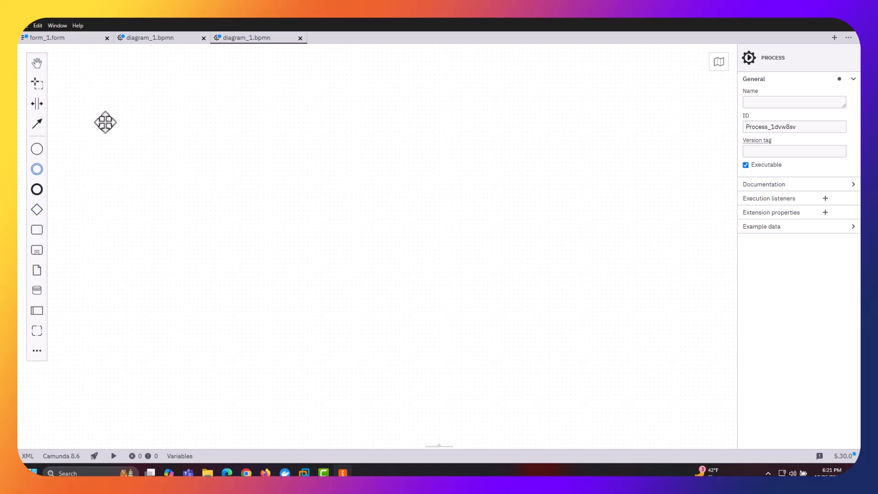
# Step: Add a task to the right of the start event, aligned with it, and change it to a user task
pyautogui.click(106, 122)
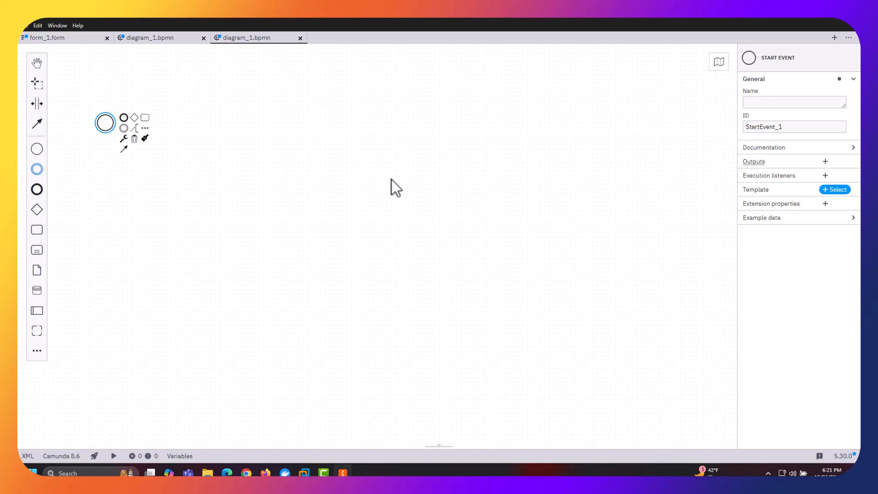
pyautogui.click(36, 232)
pyautogui.press('Escape')
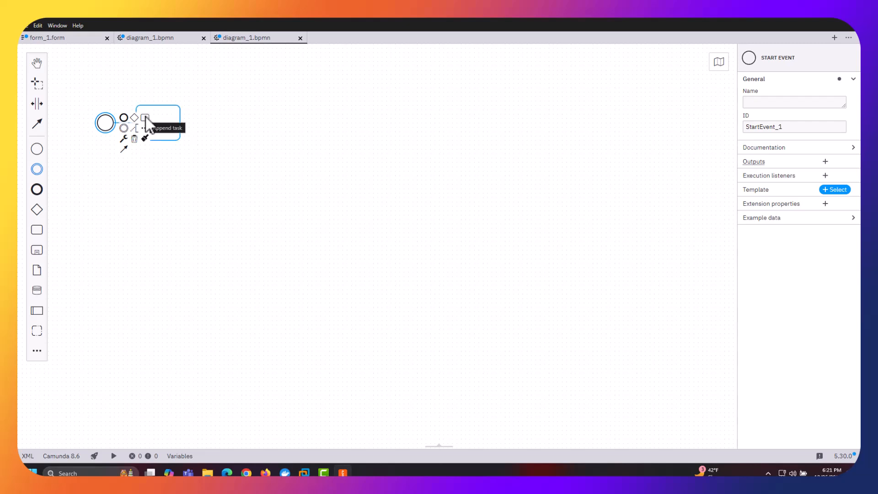
pyautogui.click(39, 229)
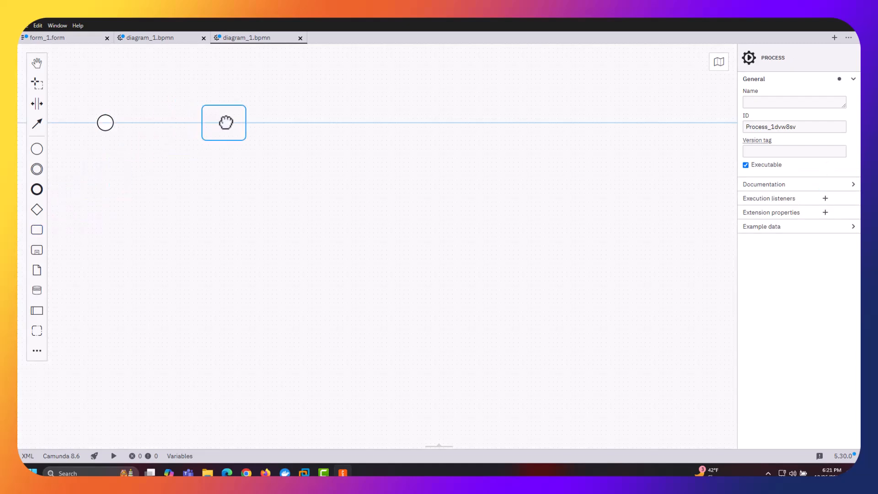
pyautogui.click(229, 123)
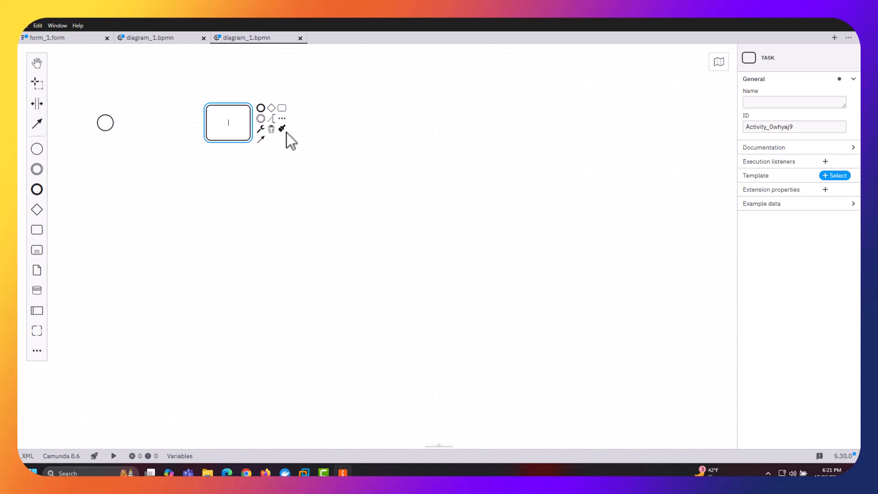
pyautogui.click(260, 130)
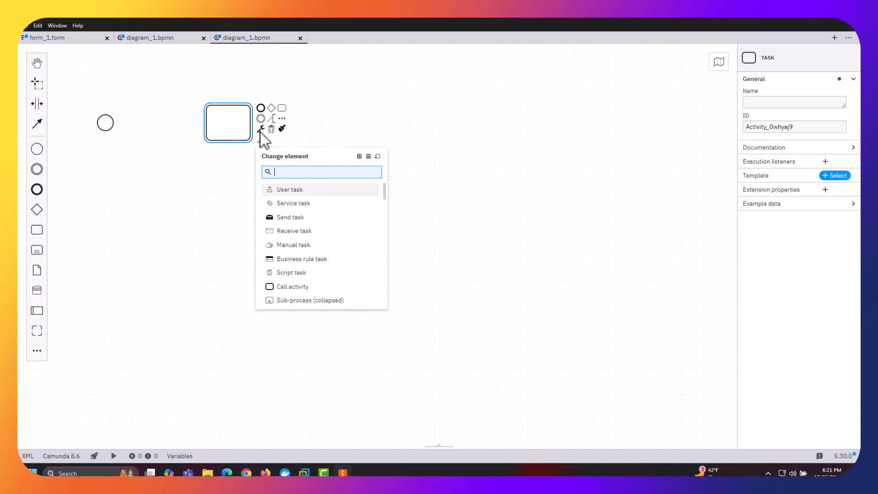
pyautogui.click(301, 191)
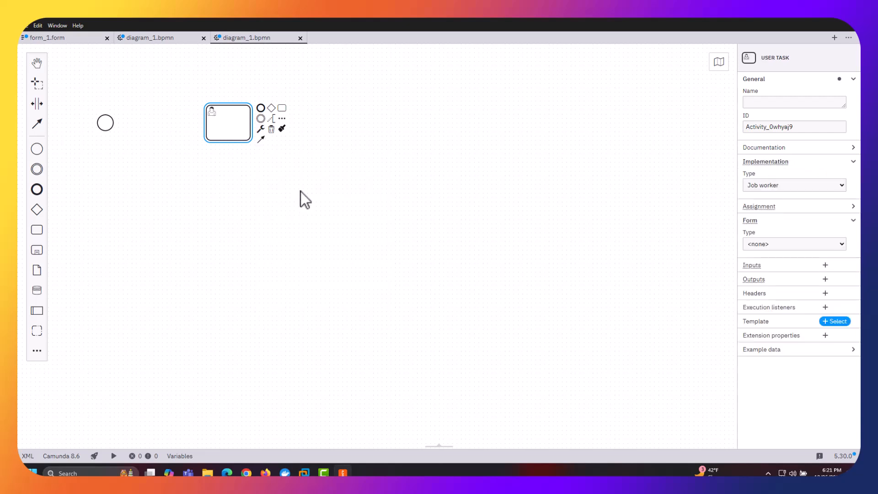
# Step: Color the new user task green and connect the start event to it with a sequence flow
pyautogui.click(282, 130)
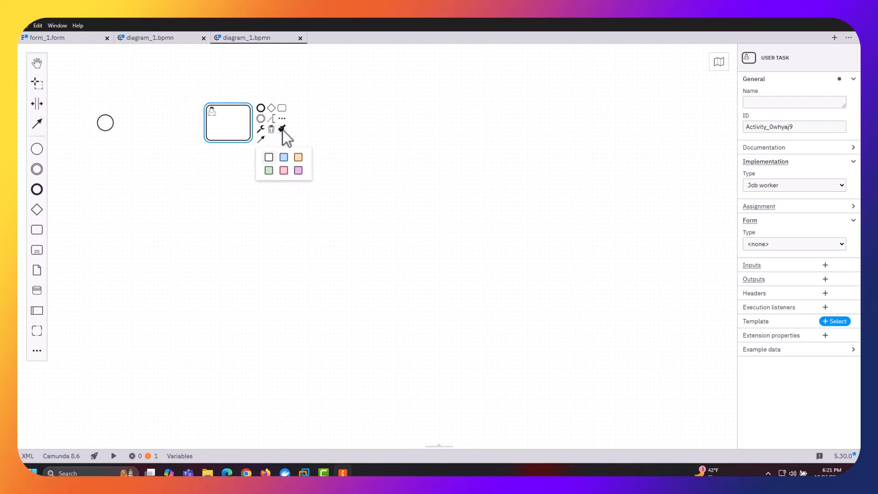
pyautogui.click(269, 170)
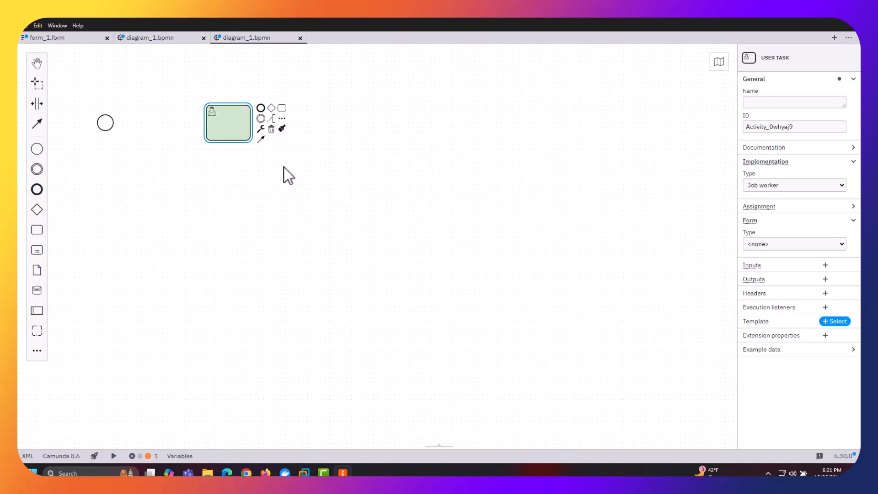
pyautogui.click(110, 123)
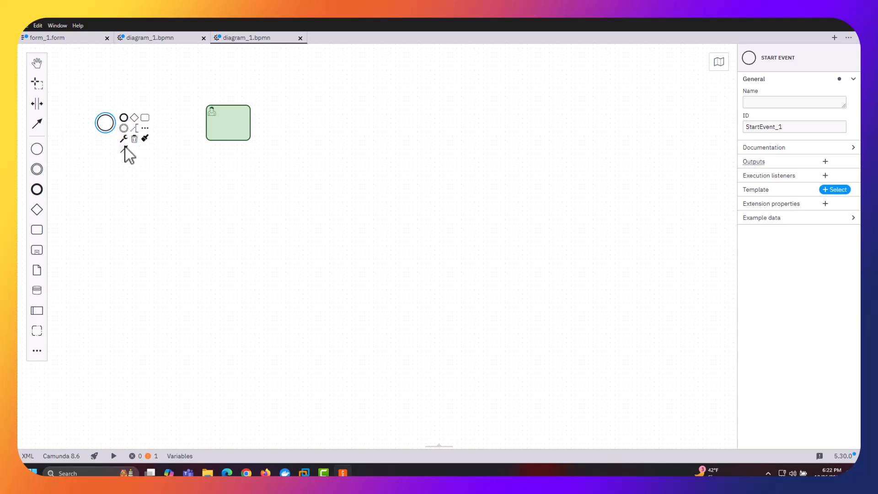
pyautogui.moveTo(122, 141); pyautogui.dragTo(212, 120)
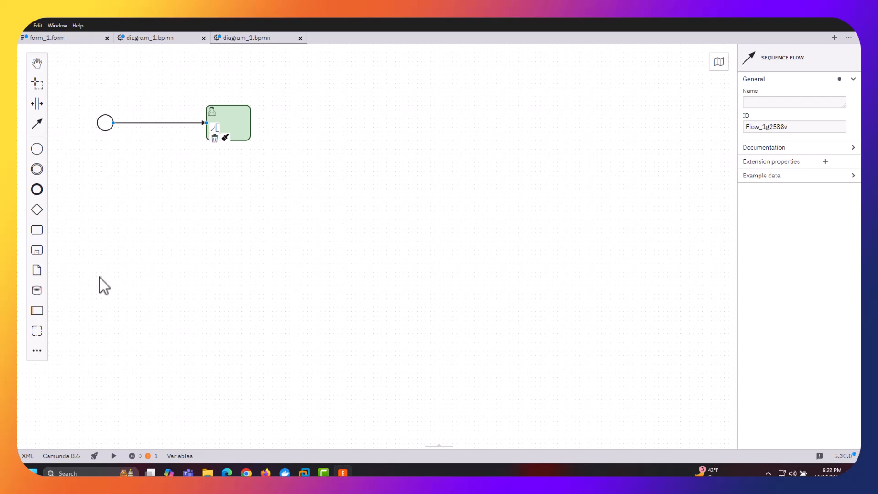
# Step: Add a second user task named "Approval" to the right of the green task, aligned with it
pyautogui.click(39, 229)
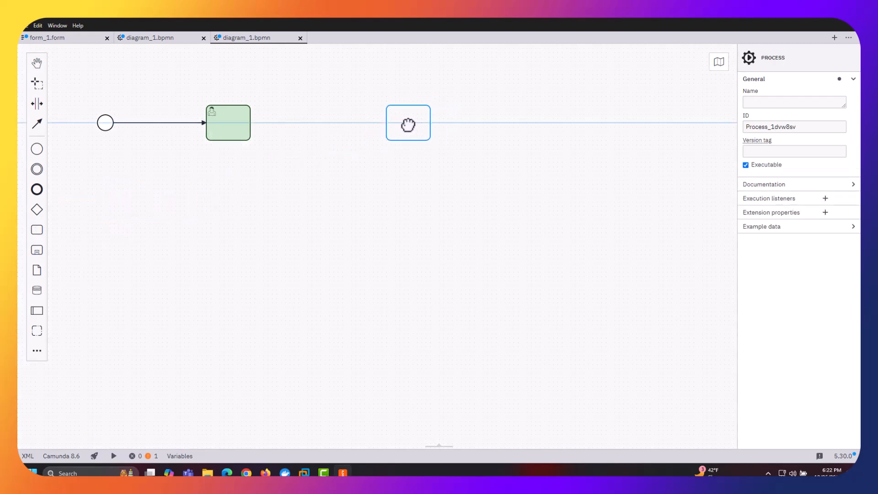
pyautogui.click(409, 123)
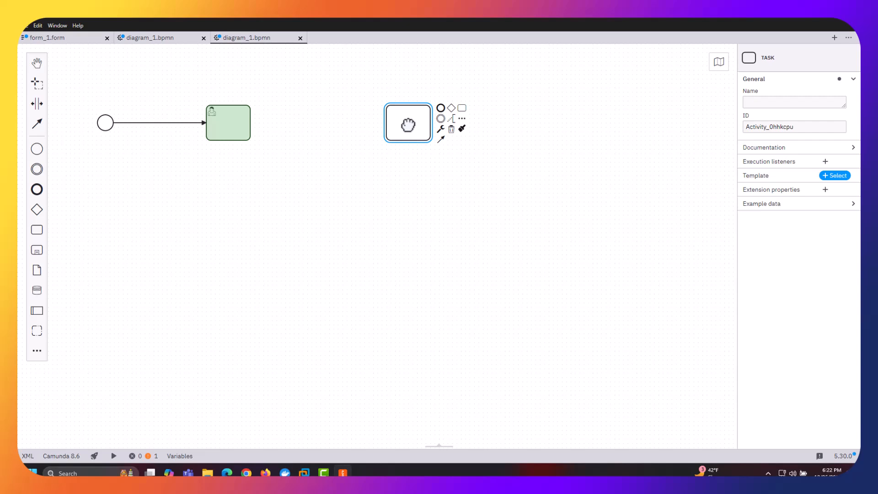
pyautogui.click(441, 129)
pyautogui.click(472, 189)
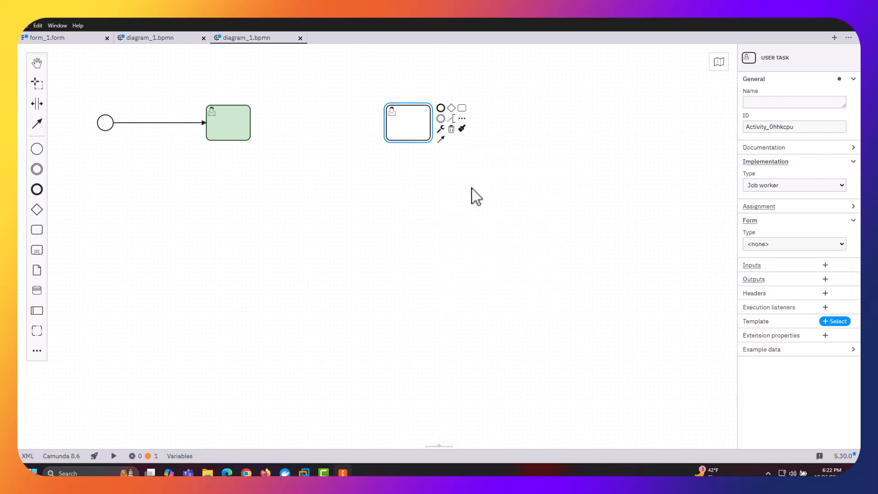
pyautogui.click(406, 130)
pyautogui.click(407, 130)
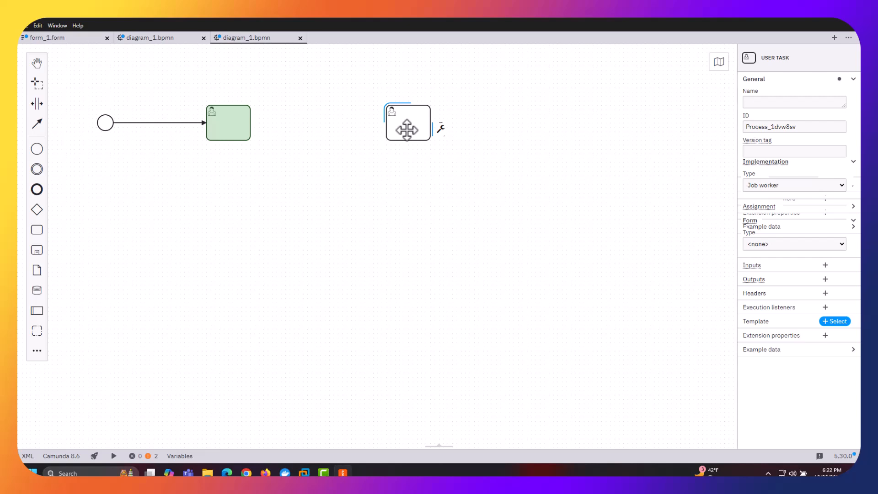
pyautogui.write('Approval')
pyautogui.press('Return')
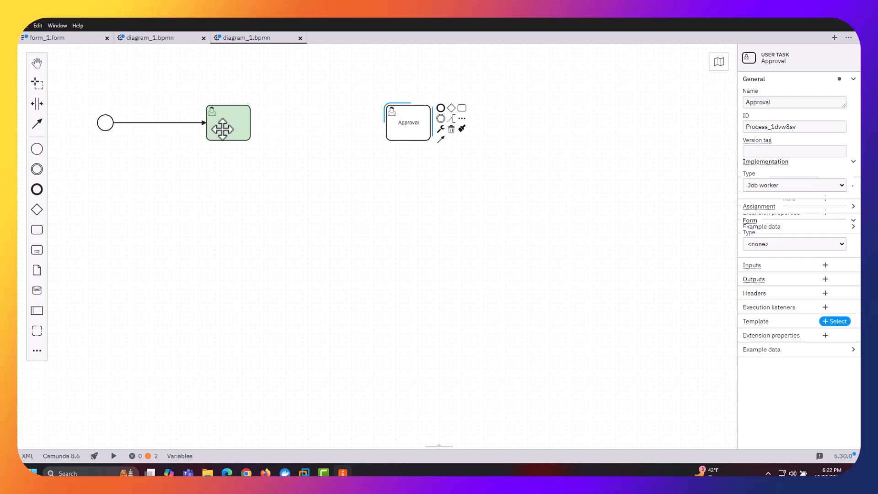
# Step: Name the green user task "Input" and connect it to the Approval task with a sequence flow
pyautogui.click(222, 129)
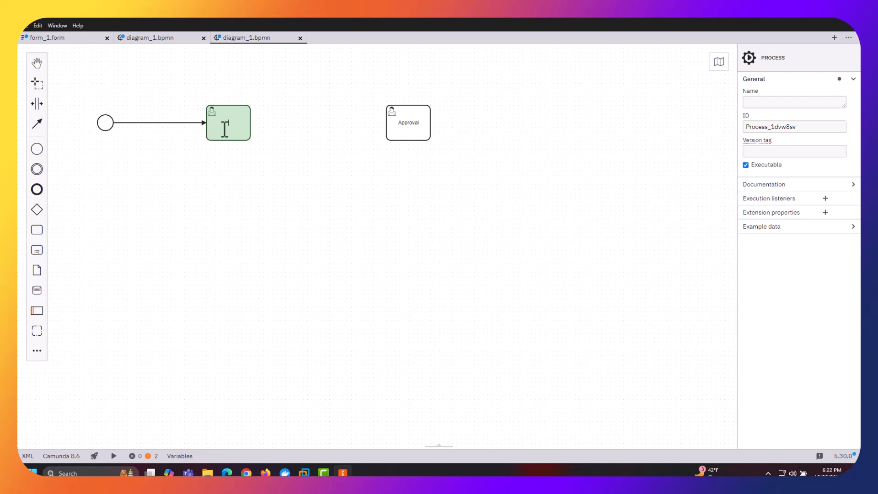
pyautogui.write('Input')
pyautogui.click(295, 125)
pyautogui.click(246, 122)
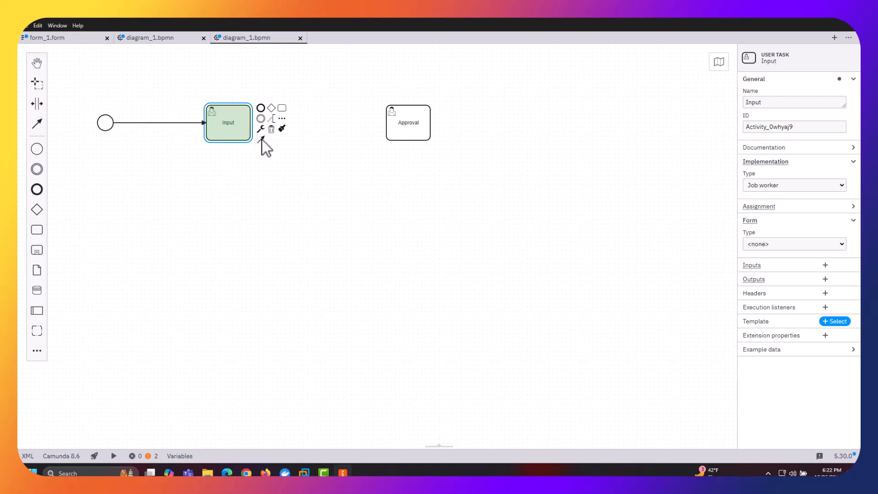
pyautogui.moveTo(263, 139); pyautogui.dragTo(394, 125)
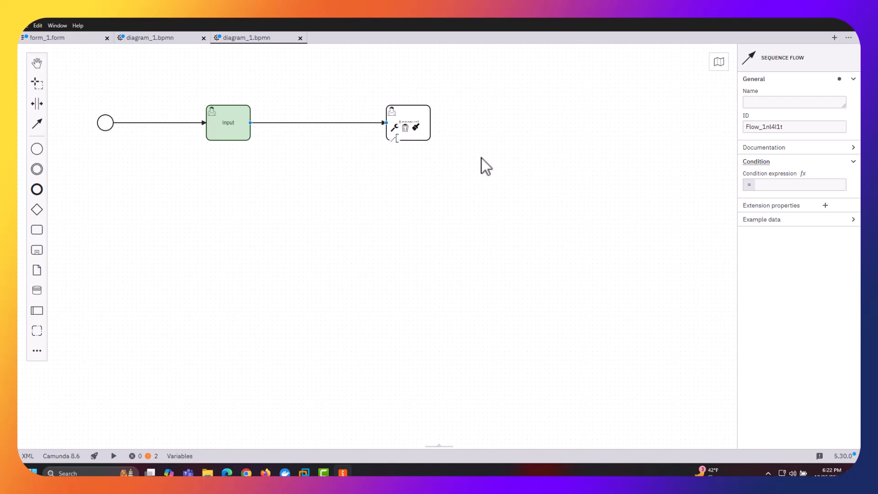
# Step: Add an end event to the right of the Approval task and connect the task to it
pyautogui.click(36, 190)
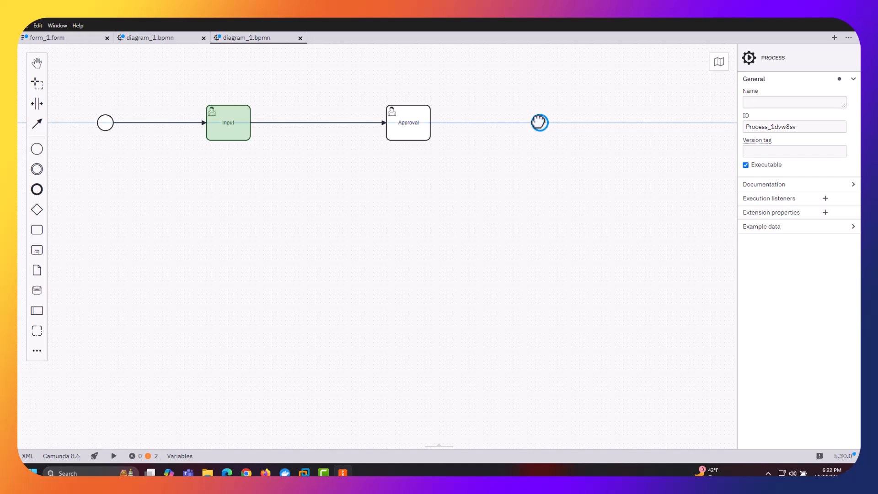
pyautogui.click(540, 123)
pyautogui.click(423, 130)
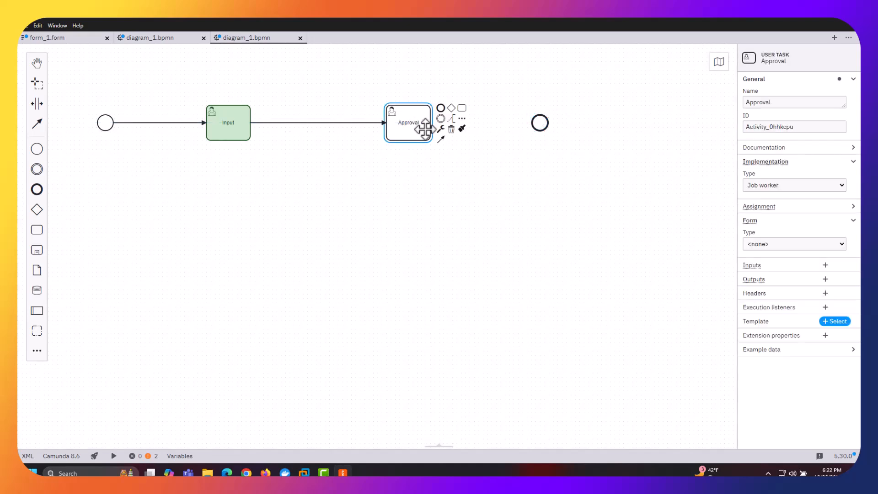
pyautogui.moveTo(443, 140); pyautogui.dragTo(534, 122)
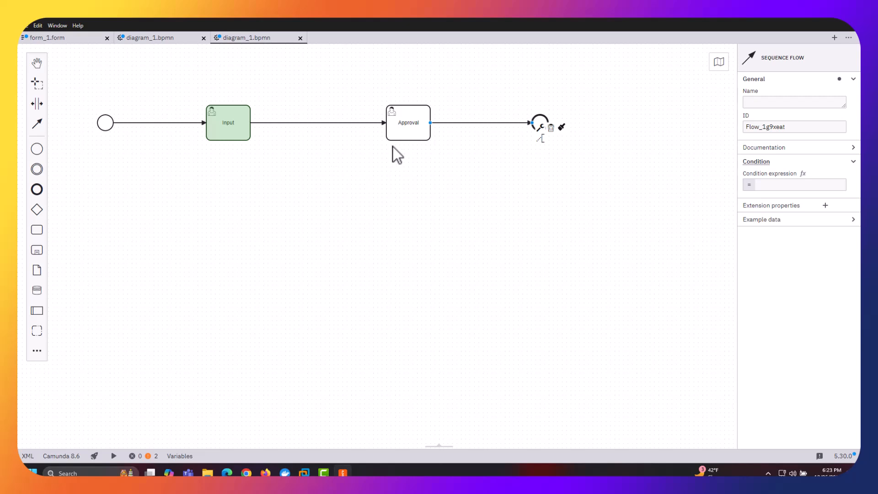
# Step: Color the Approval task purple
pyautogui.click(414, 128)
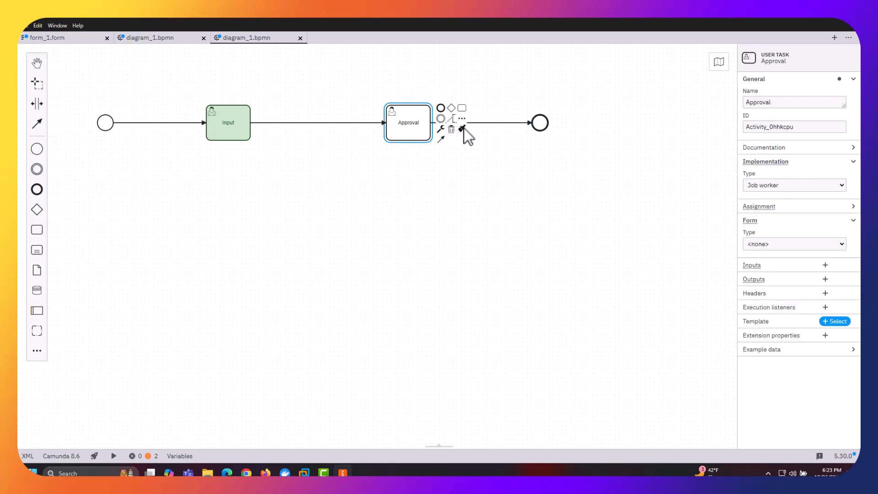
pyautogui.click(464, 128)
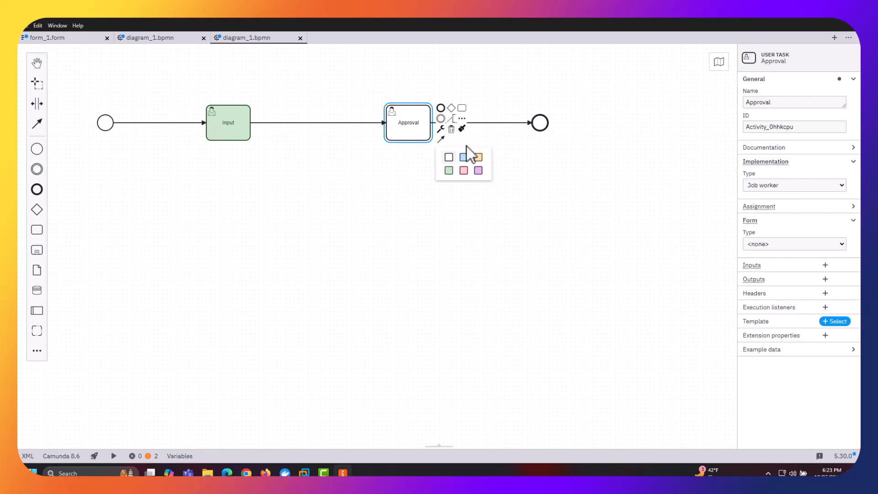
pyautogui.click(478, 170)
pyautogui.click(459, 182)
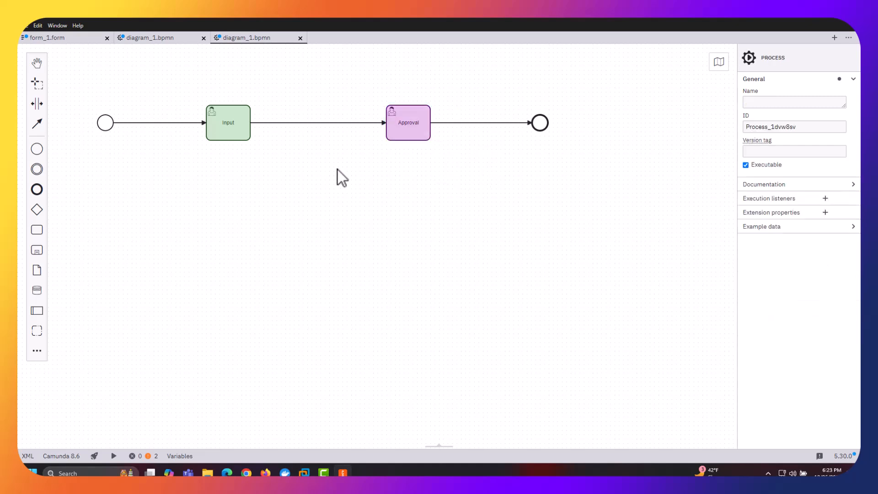
# Step: Color the start event blue and the end event red
pyautogui.click(105, 123)
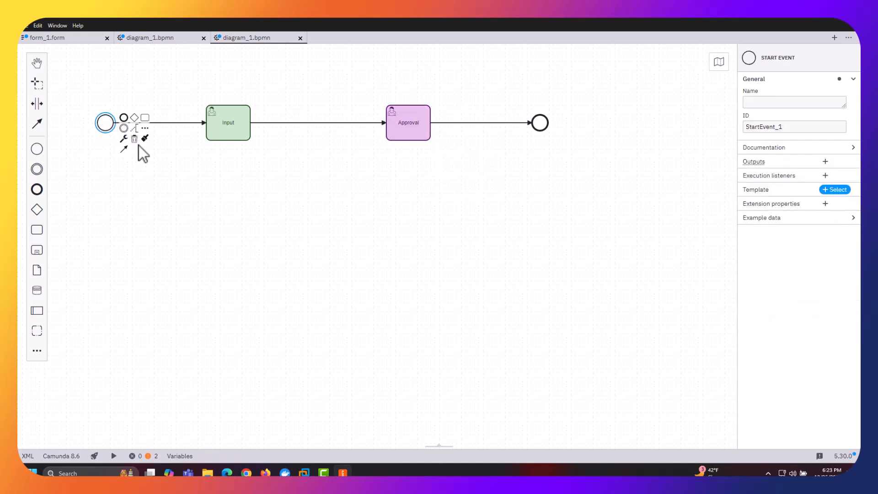
pyautogui.click(144, 141)
pyautogui.click(150, 168)
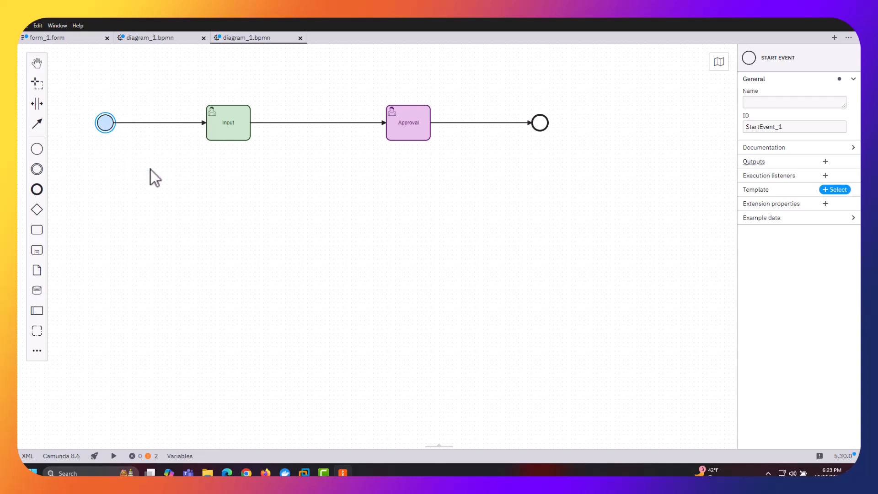
pyautogui.click(541, 123)
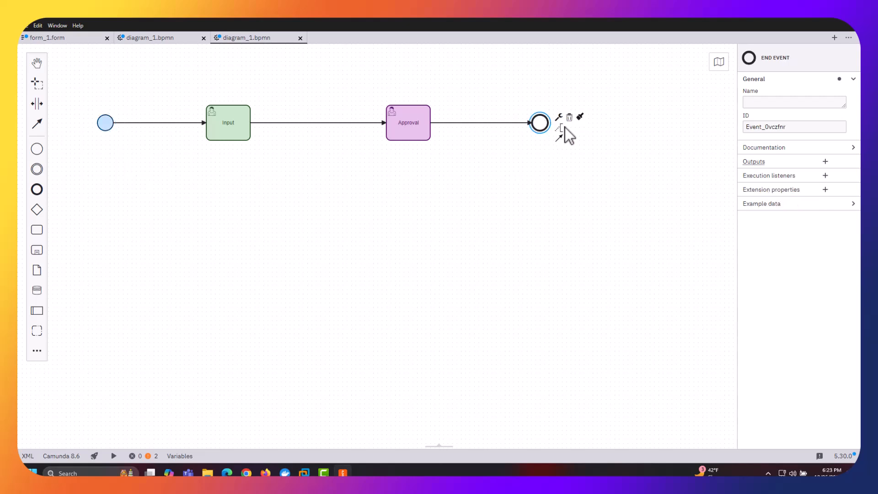
pyautogui.click(579, 118)
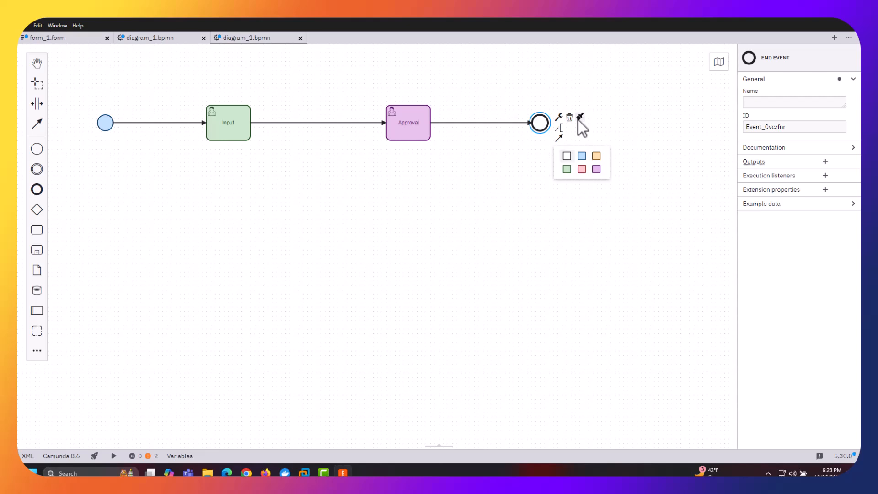
pyautogui.click(582, 170)
pyautogui.click(523, 194)
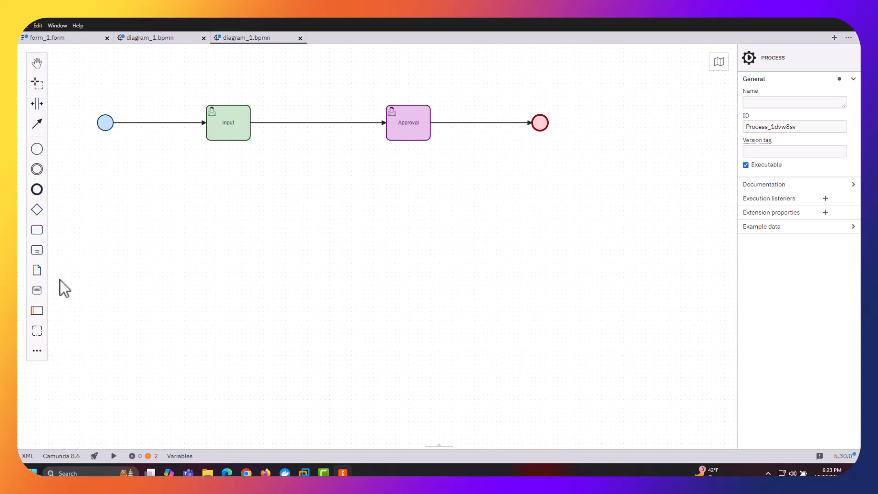
# Step: Review the additional elements that can be created and the Input task's implementation and form type options
pyautogui.click(41, 350)
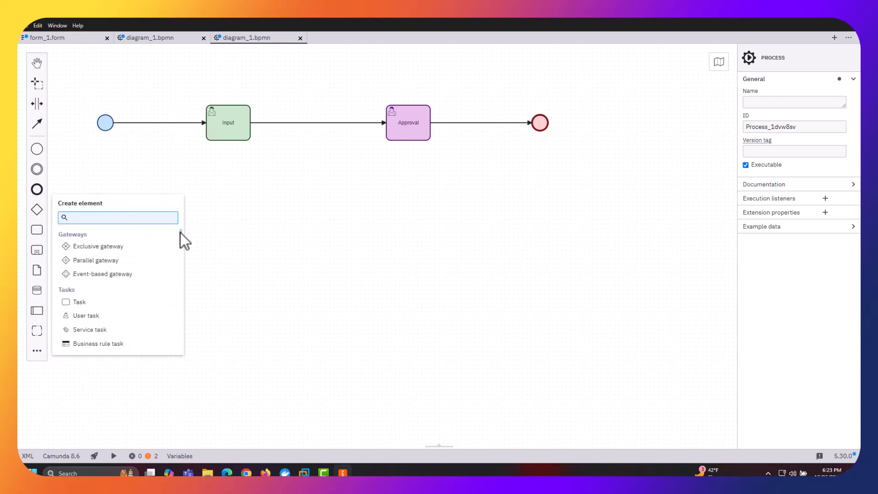
pyautogui.moveTo(180, 232); pyautogui.dragTo(194, 357)
pyautogui.click(276, 305)
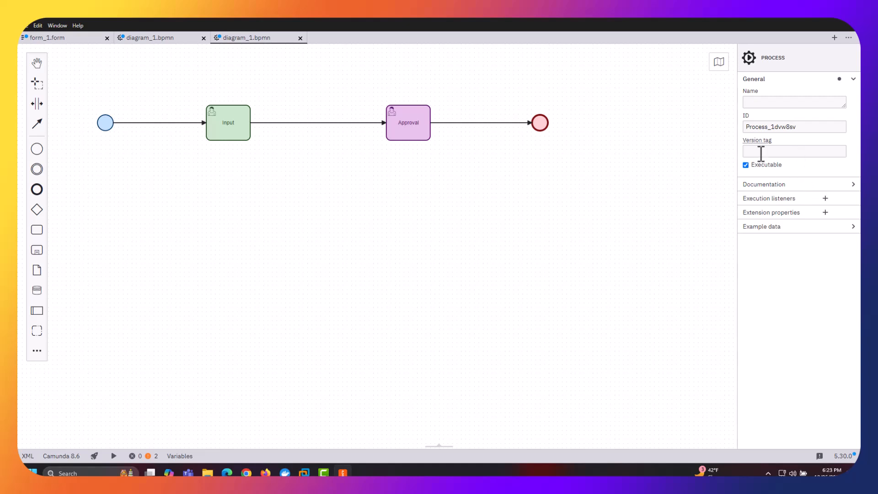
pyautogui.click(247, 126)
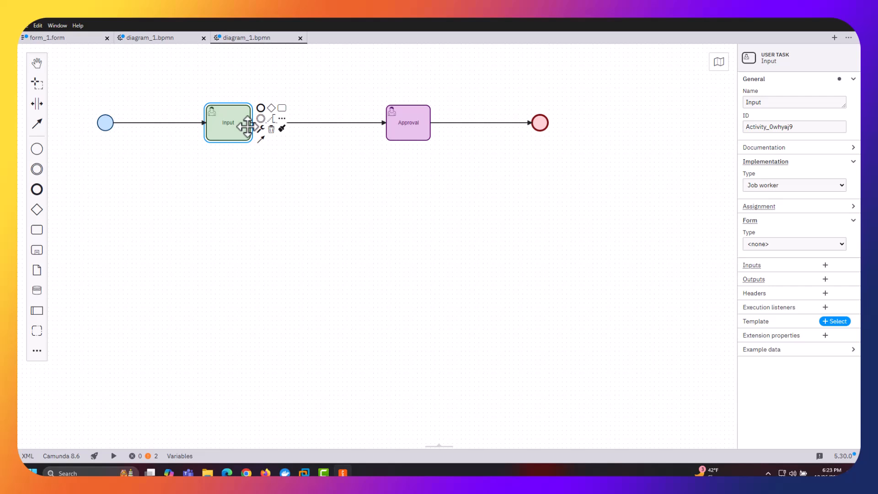
pyautogui.click(803, 185)
pyautogui.click(802, 186)
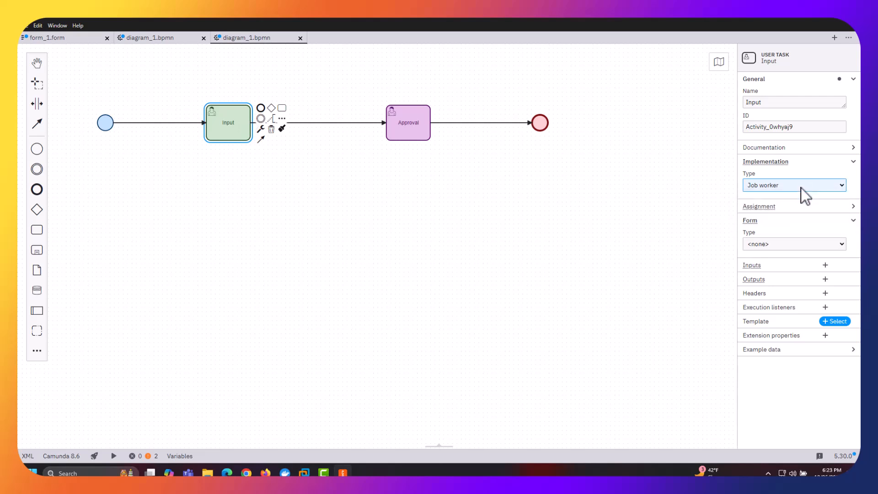
pyautogui.click(808, 243)
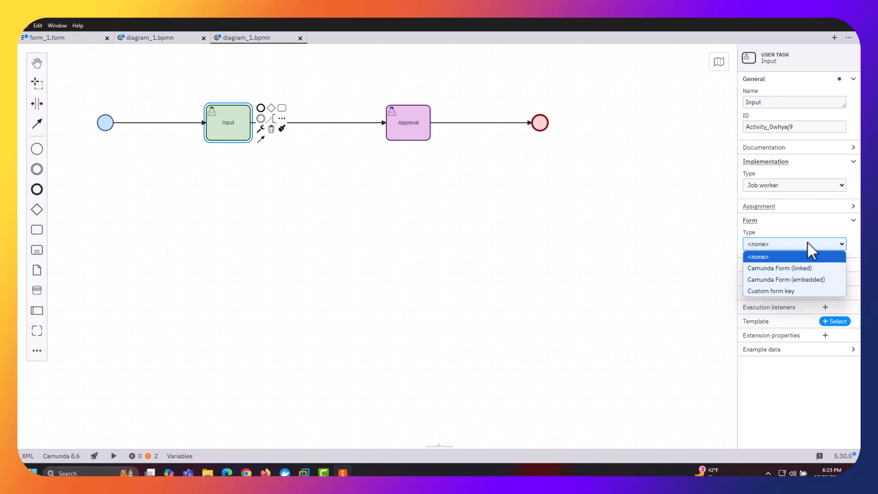
pyautogui.click(808, 243)
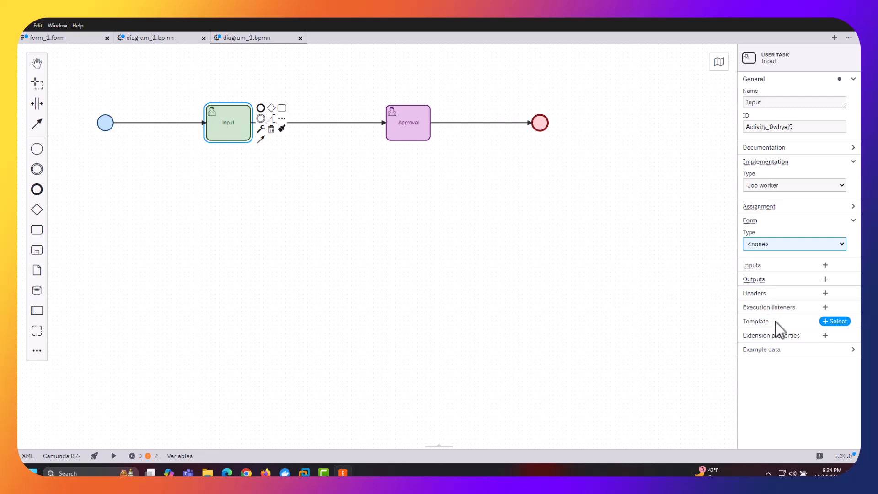
# Step: Begin deploying the process and save the diagram to the Desktop as diagram_2.bpmn
pyautogui.click(428, 197)
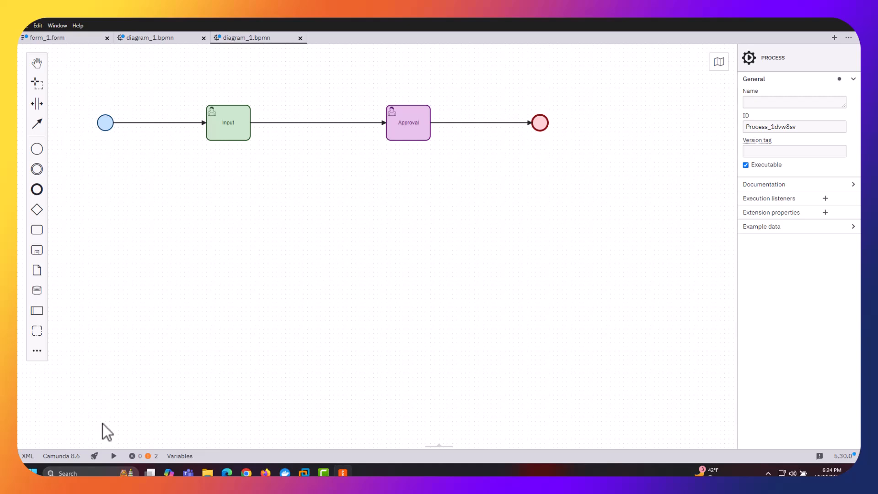
pyautogui.click(95, 455)
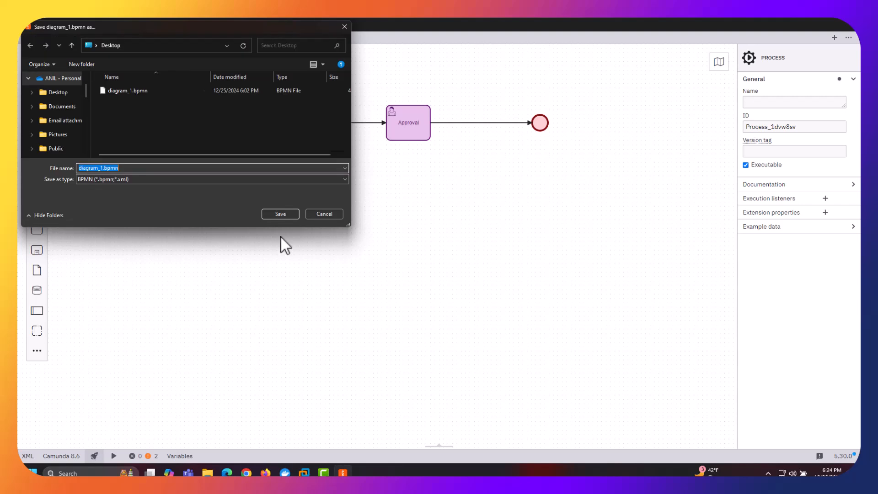
pyautogui.click(323, 213)
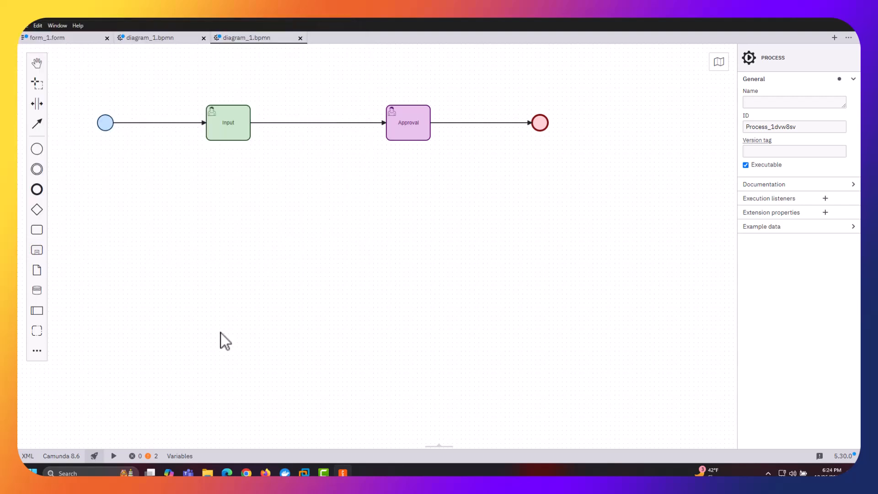
pyautogui.click(95, 454)
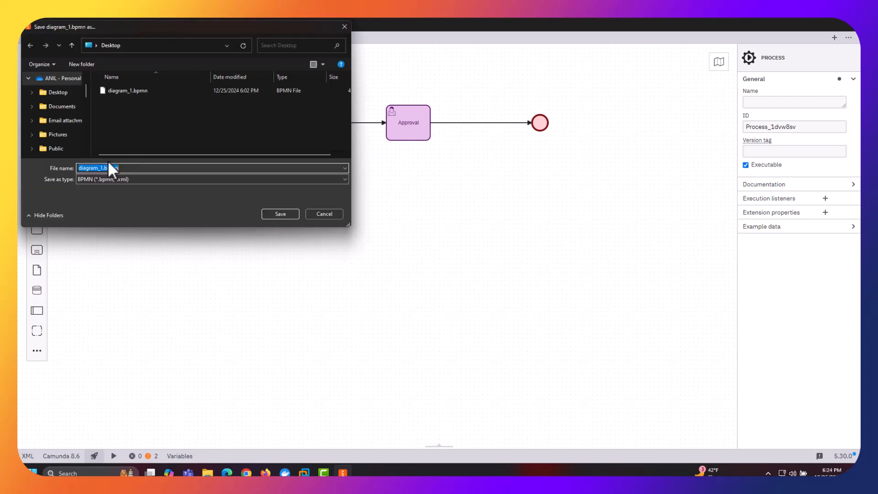
pyautogui.click(106, 167)
pyautogui.press('BackSpace')
pyautogui.write('2')
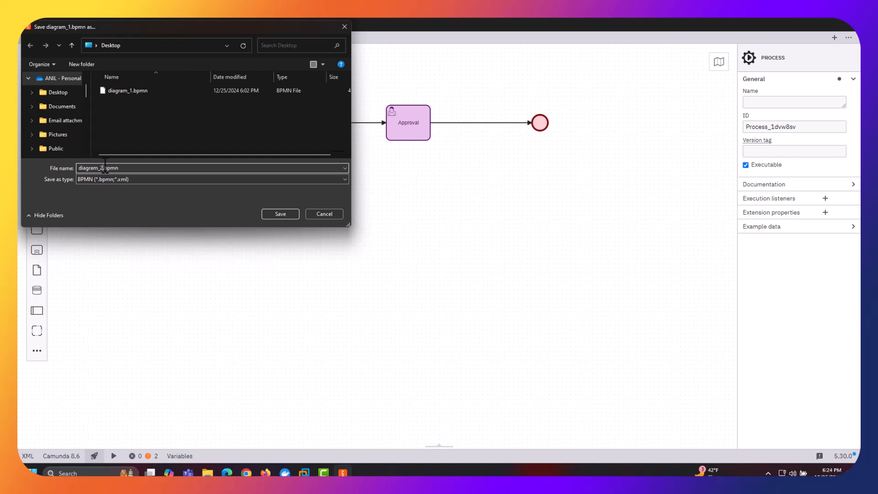
pyautogui.click(281, 214)
pyautogui.click(95, 456)
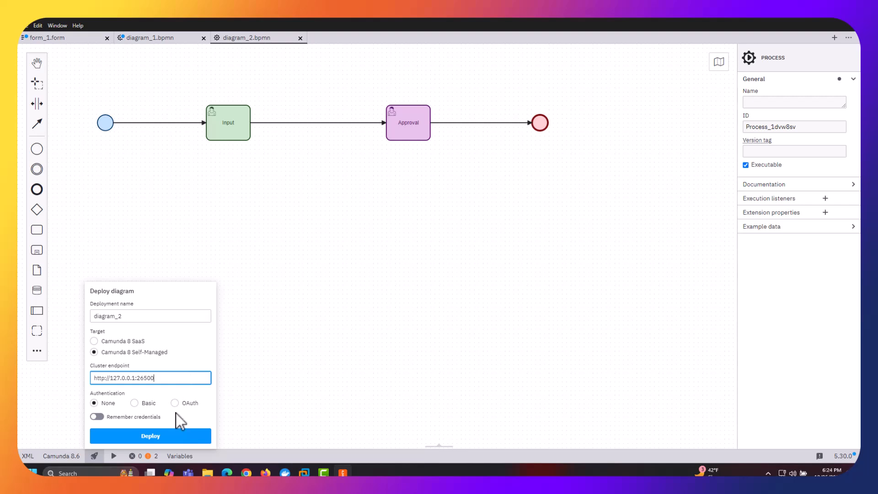
pyautogui.click(172, 436)
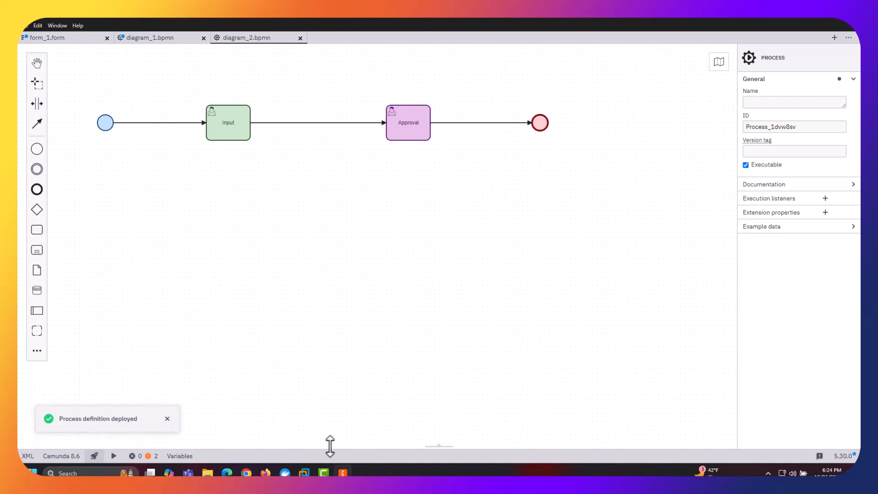
pyautogui.click(285, 473)
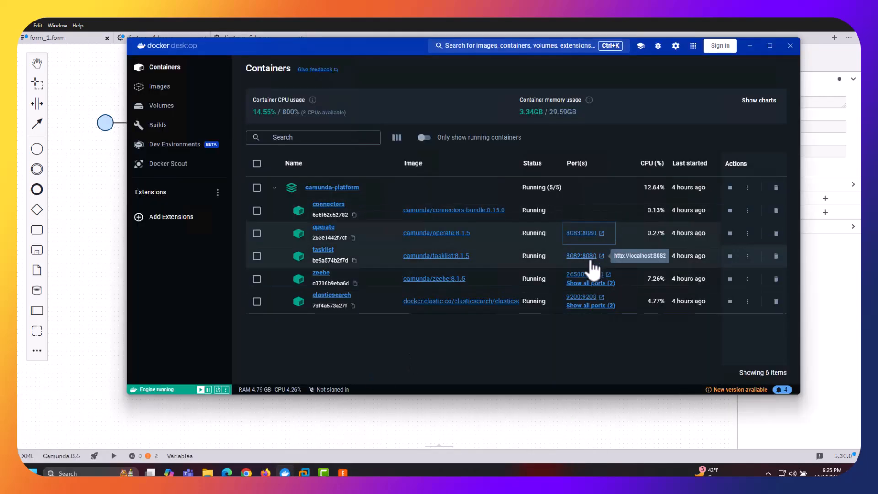
pyautogui.click(603, 234)
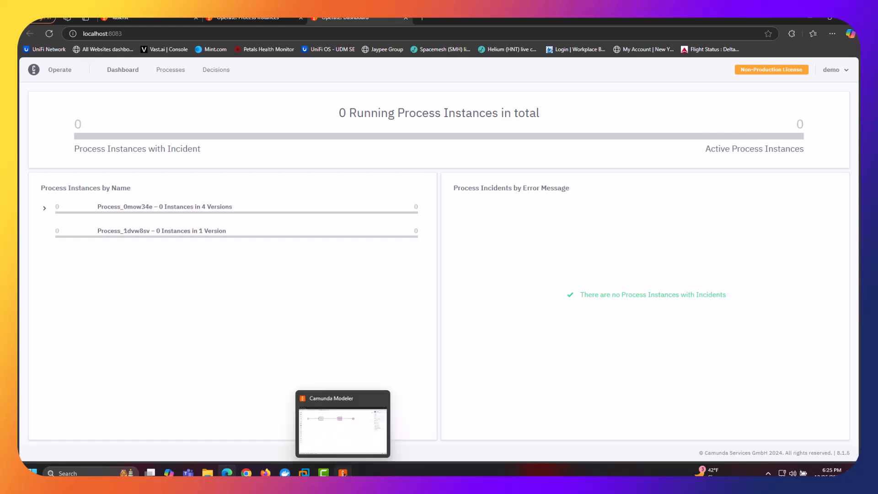
# Step: Switch to Camunda Modeler and start an instance of the deployed process without variables
pyautogui.click(343, 473)
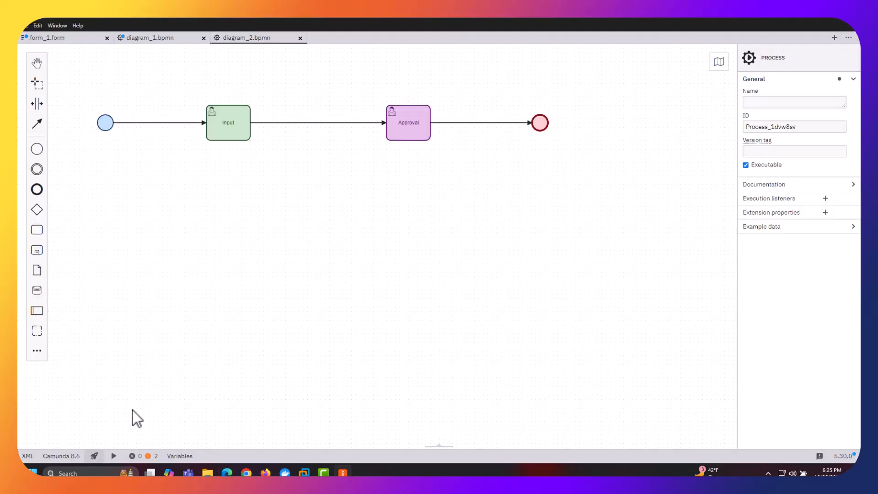
pyautogui.click(114, 456)
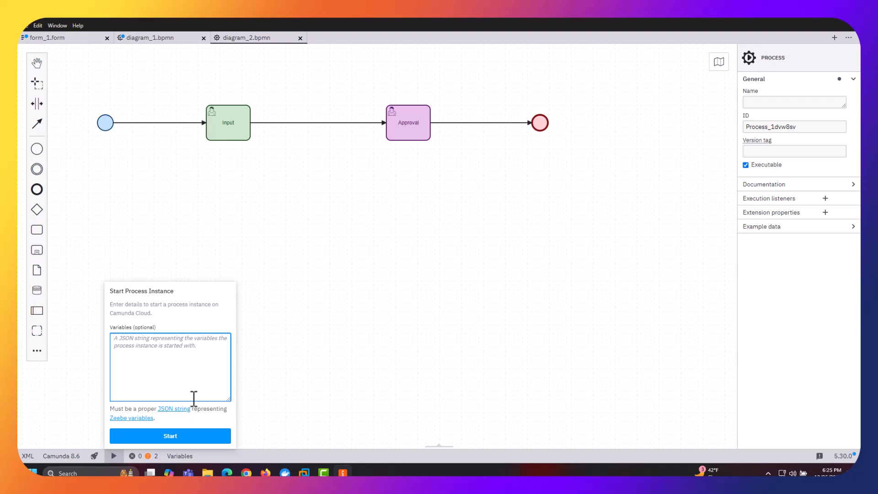
pyautogui.click(190, 438)
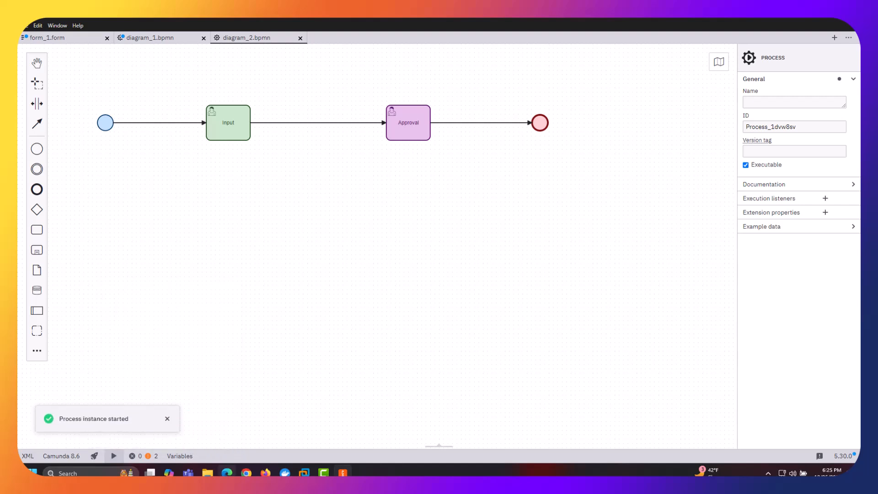
# Step: Switch to Operate in the browser, refresh the dashboard and examine the running instance of Process_1dvw8sv
pyautogui.click(227, 473)
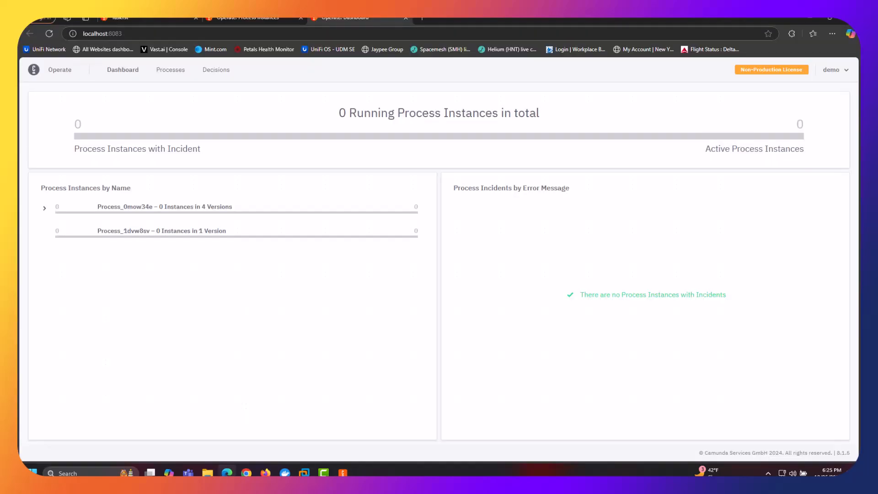
pyautogui.click(51, 33)
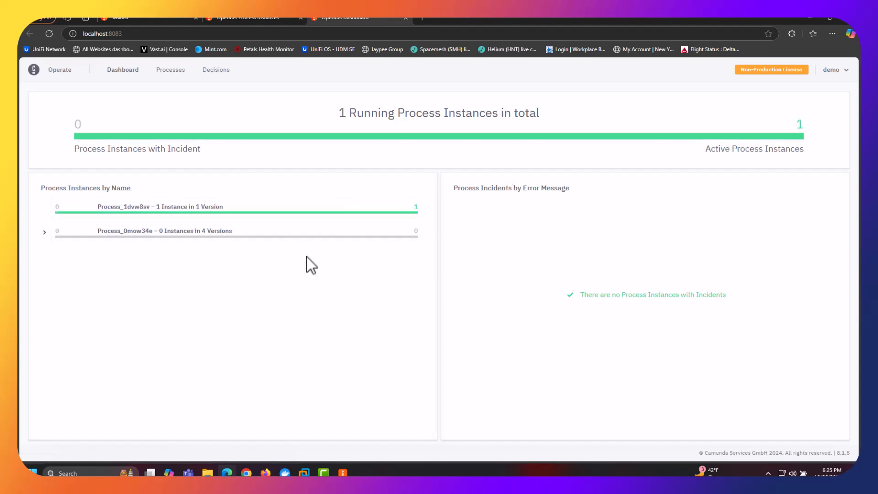
pyautogui.click(236, 213)
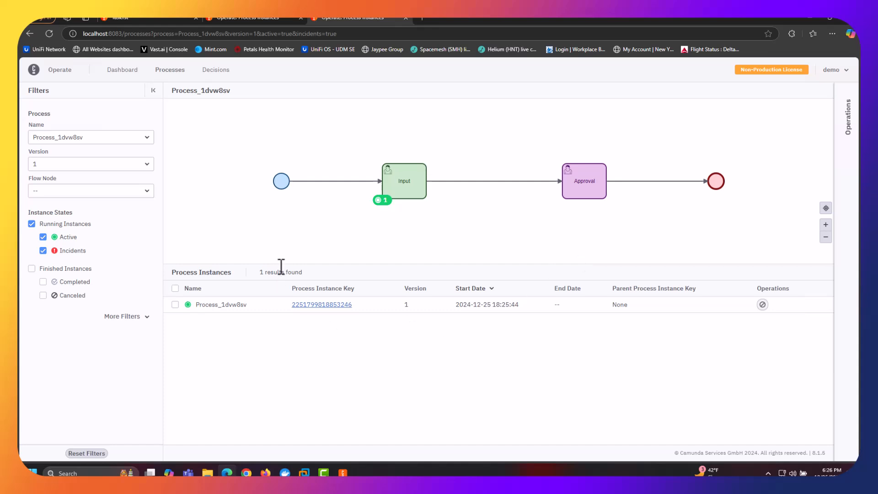
pyautogui.click(257, 17)
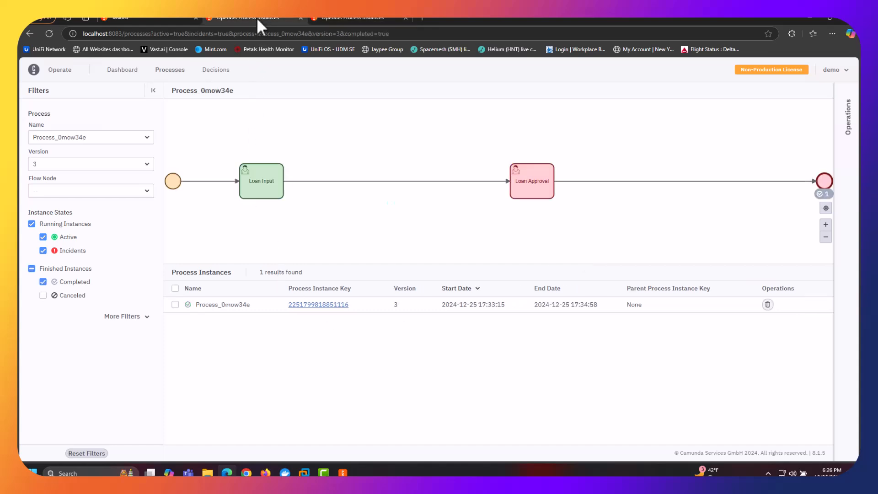
pyautogui.click(328, 20)
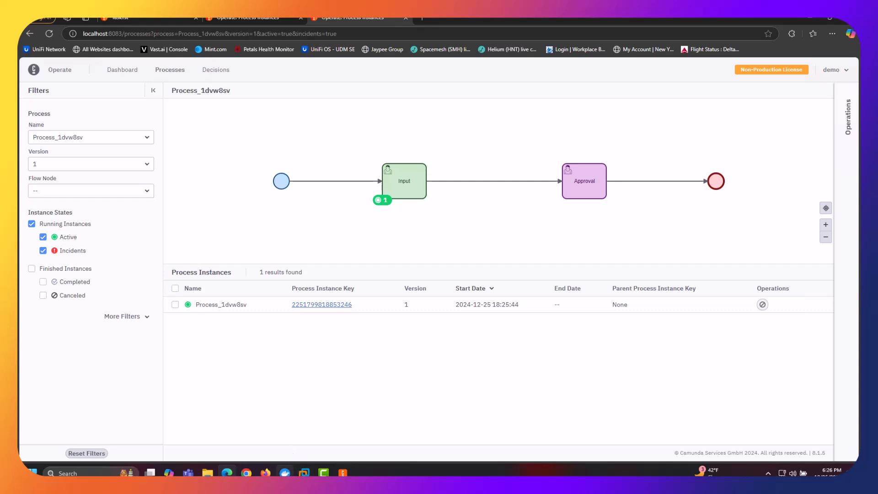
# Step: Open Tasklist from its container in Docker Desktop and filter the tasks to Unclaimed
pyautogui.click(285, 472)
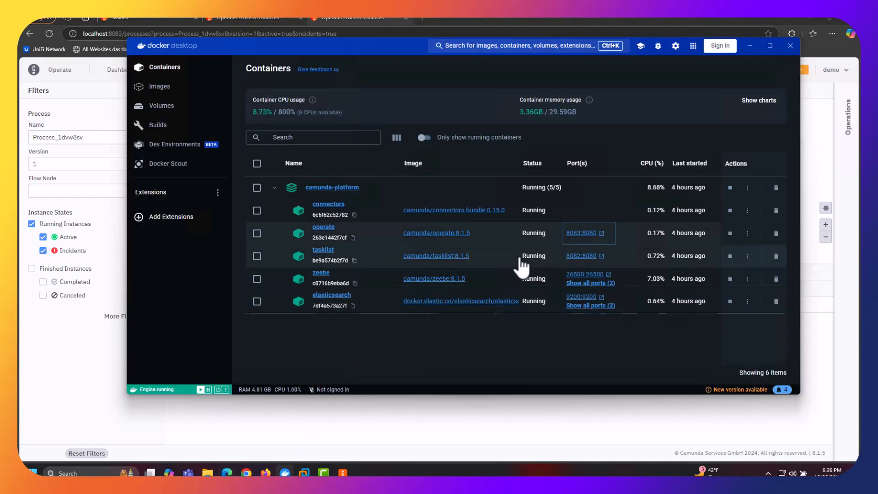
pyautogui.click(603, 258)
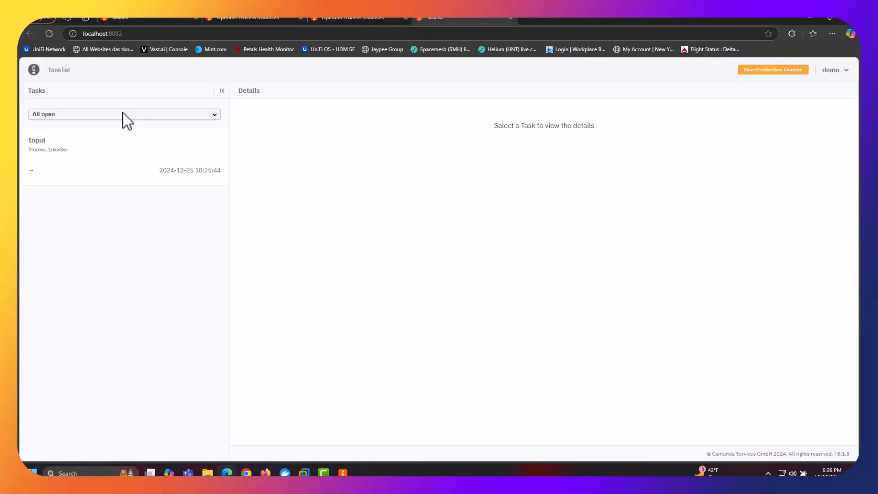
pyautogui.click(123, 114)
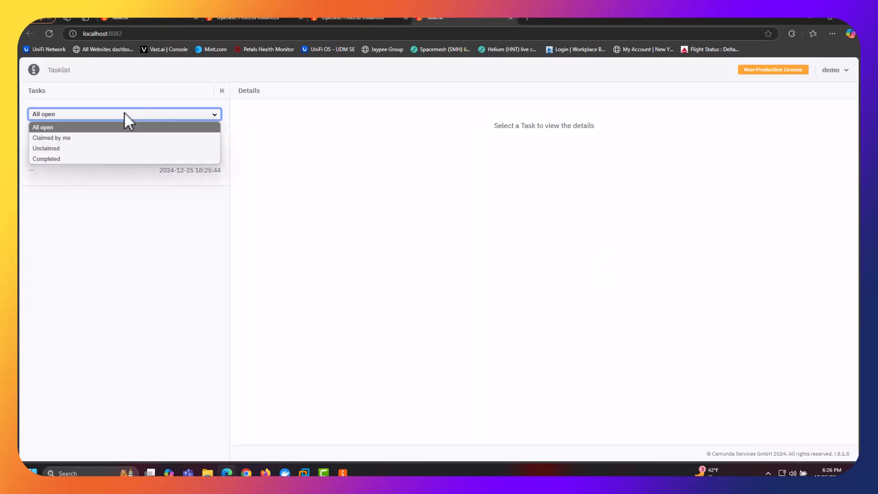
pyautogui.click(114, 149)
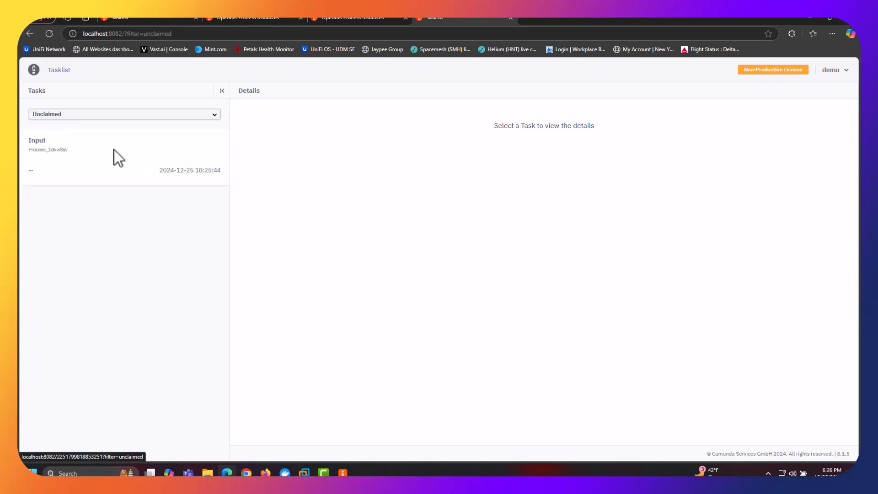
# Step: Claim the Input task of Process_1dvw8sv and complete it
pyautogui.click(92, 159)
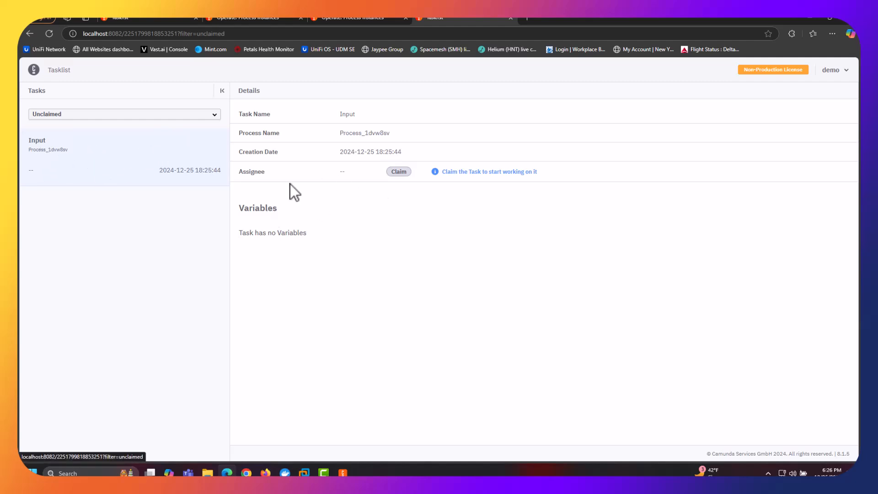
pyautogui.click(401, 175)
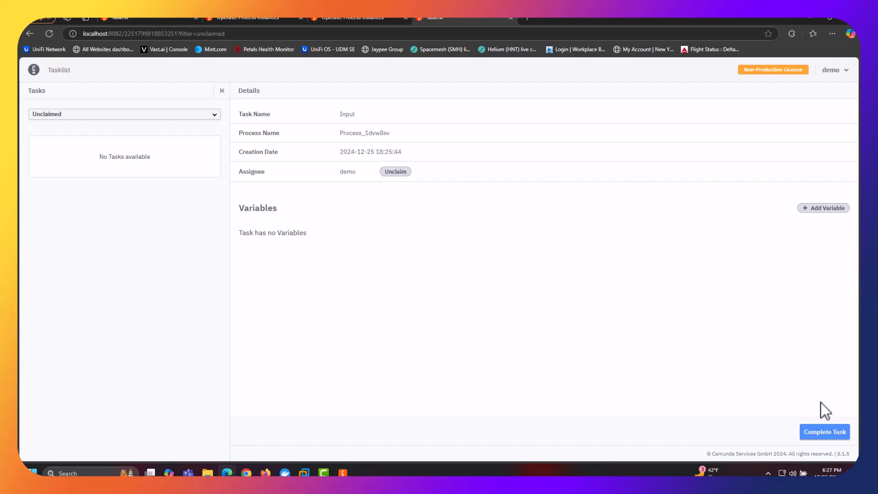
pyautogui.click(829, 432)
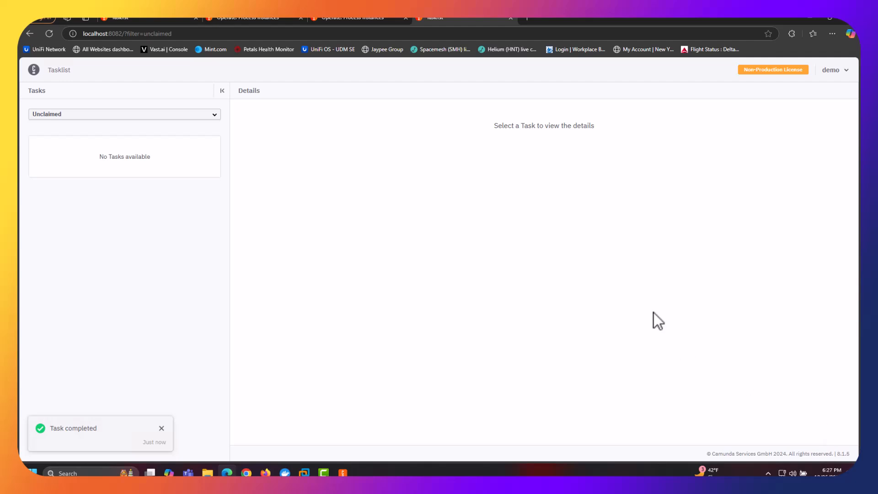
# Step: View the unclaimed Approval task's details and check the process instance's progress in Operate
pyautogui.click(177, 114)
pyautogui.click(177, 114)
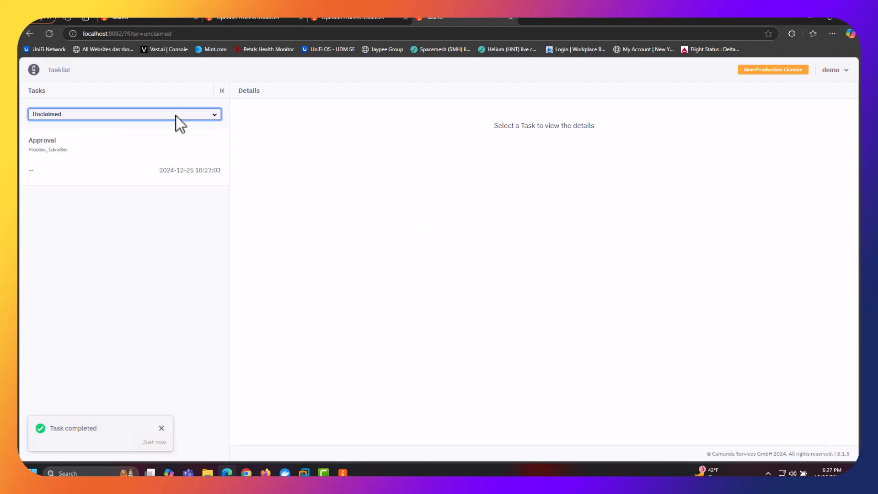
pyautogui.click(157, 161)
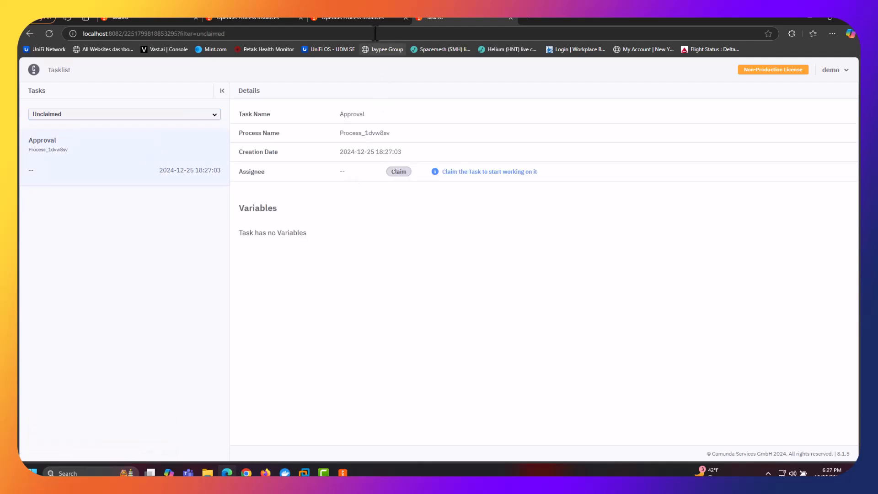
pyautogui.click(361, 19)
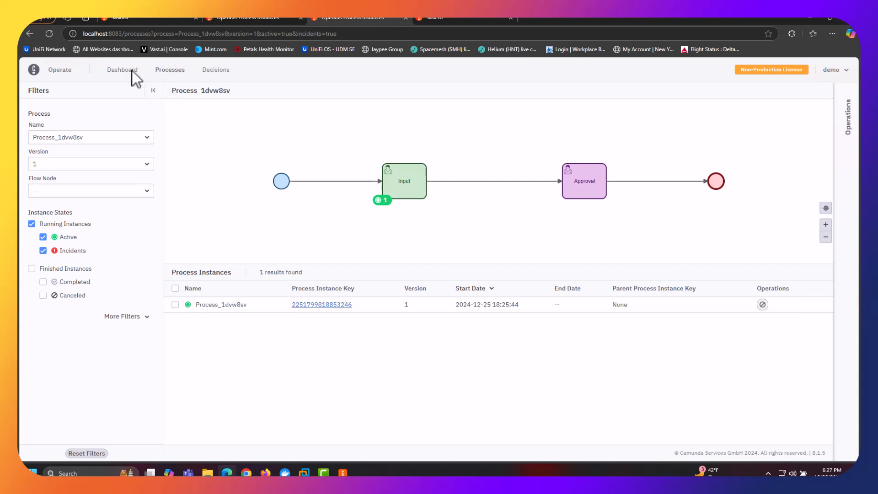
pyautogui.click(48, 34)
# Step: Return to Tasklist, claim the Approval task and complete it
pyautogui.click(446, 17)
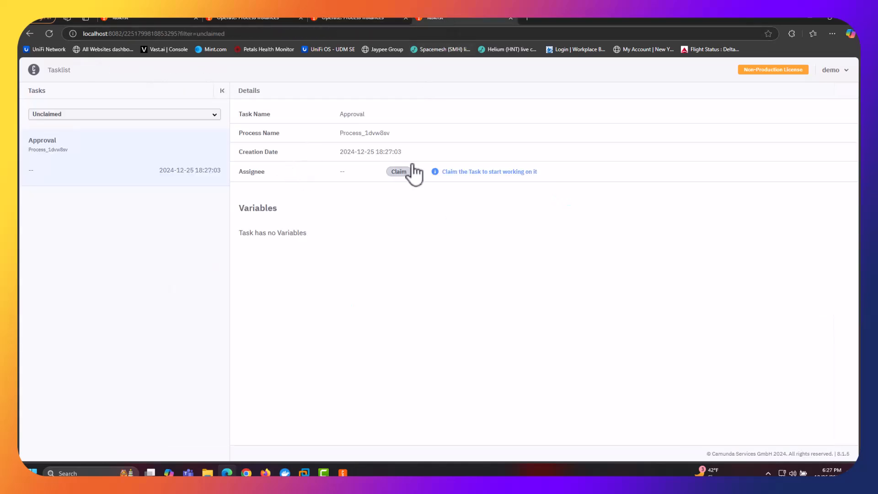
pyautogui.click(399, 172)
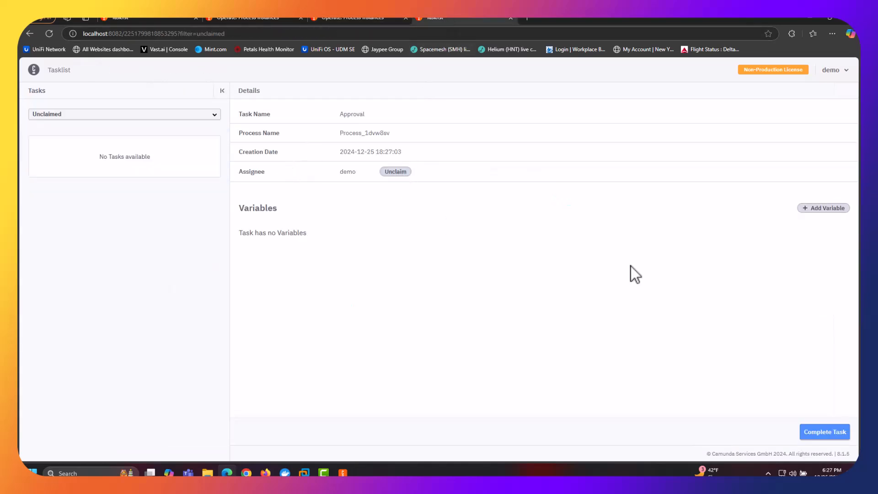
pyautogui.click(811, 437)
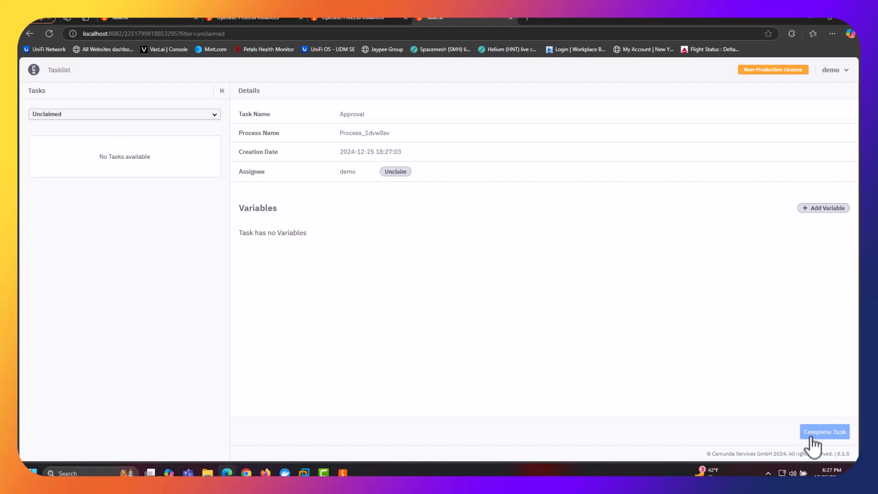
# Step: Refresh the Process_1dvw8sv view in Operate and include completed instances in the filter
pyautogui.click(367, 18)
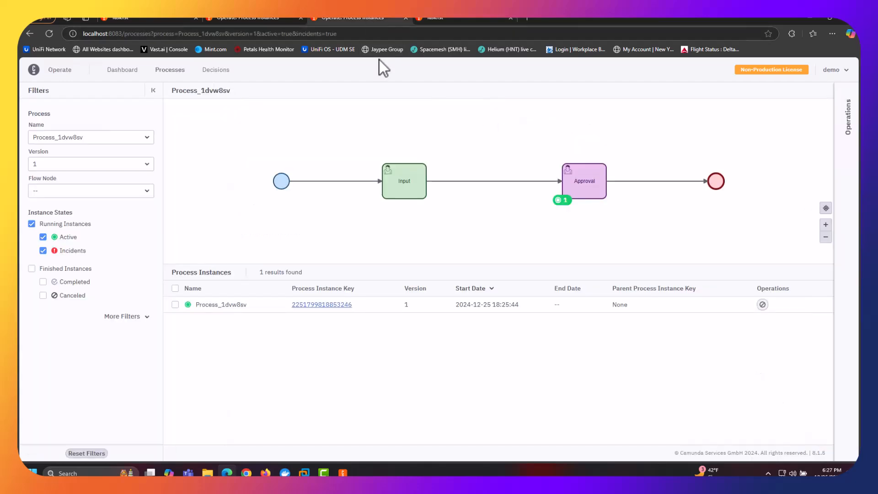
pyautogui.click(51, 33)
pyautogui.click(51, 33)
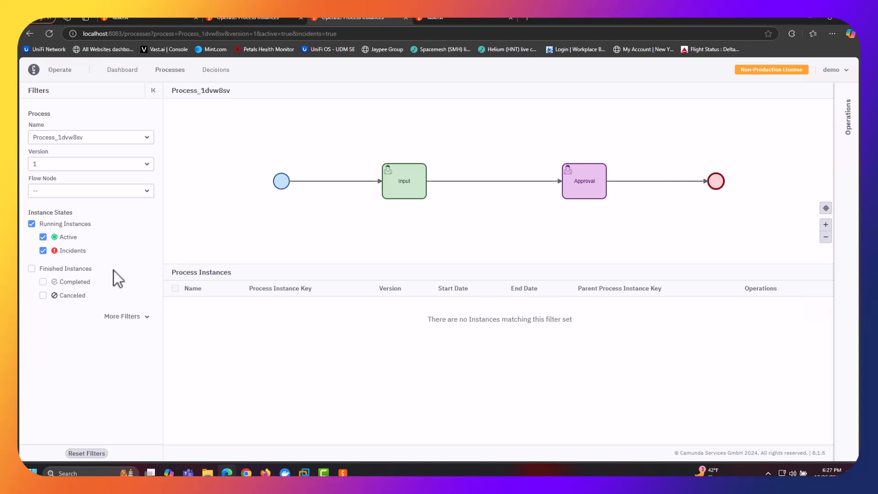
pyautogui.click(43, 282)
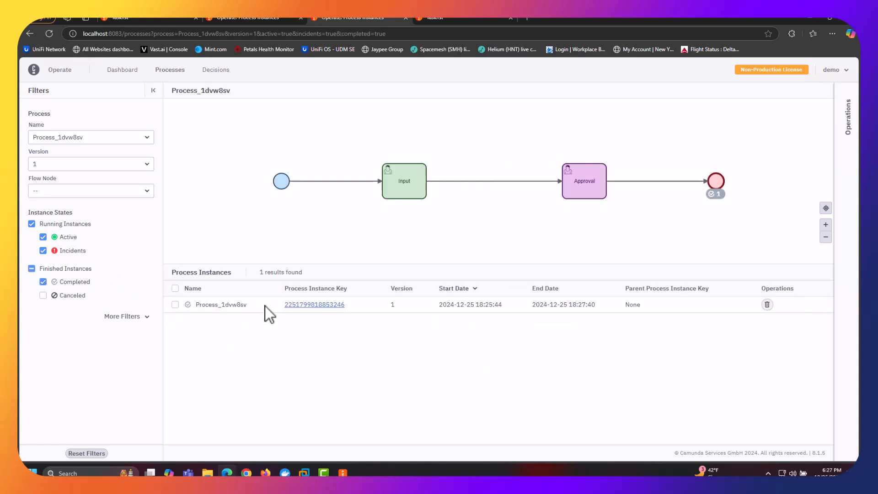